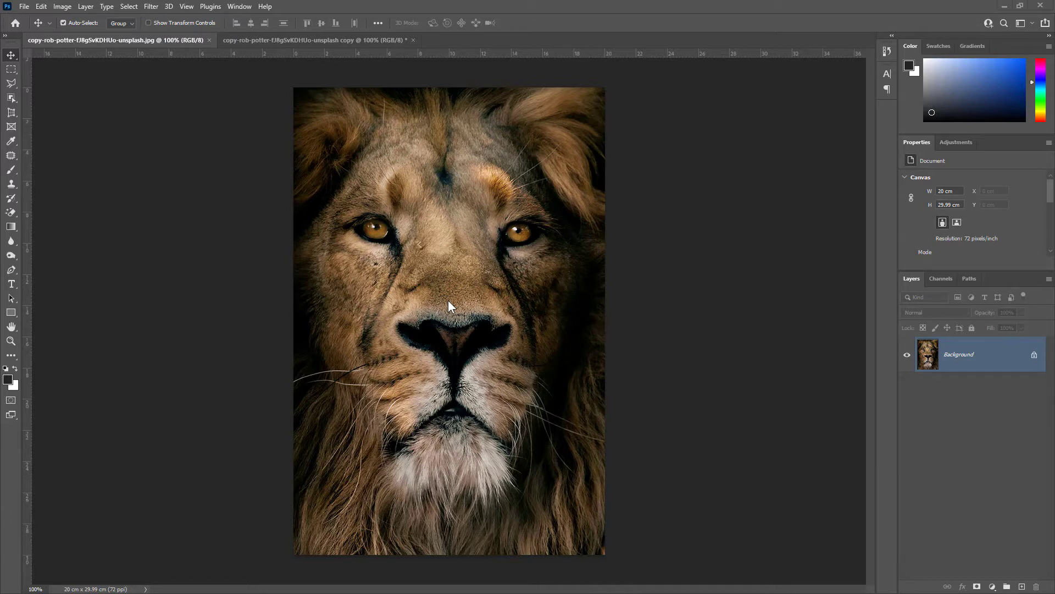
- Resample the lion photo from 72 to 1200 pixels/inch, keeping its 20 × 29.99 cm size
{"action": "left_click", "coordinate": [64, 6]}
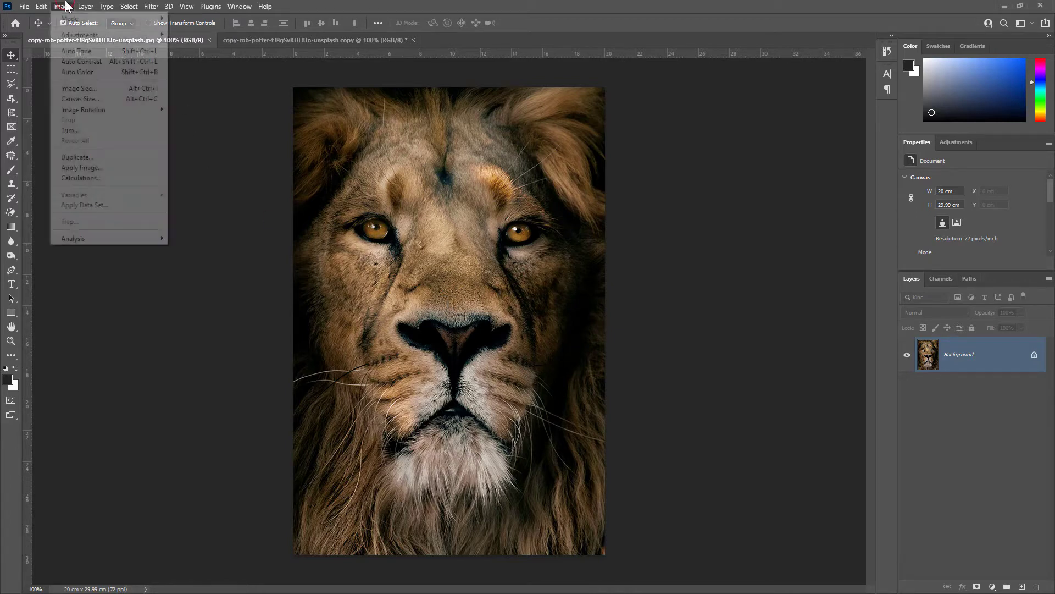
{"action": "left_click", "coordinate": [88, 88]}
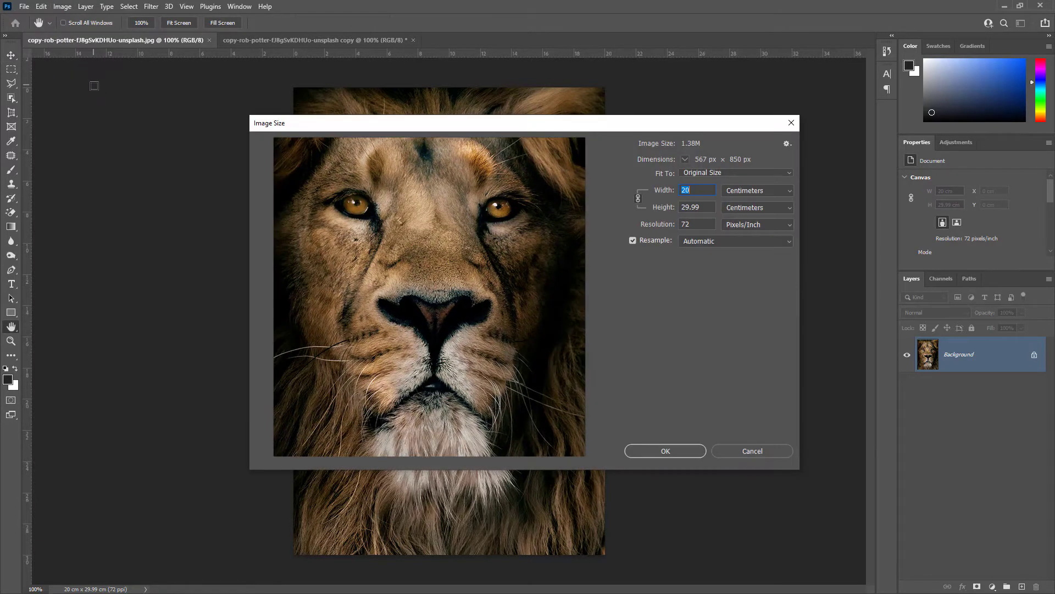
{"action": "left_click", "coordinate": [694, 226]}
{"action": "left_click_drag", "start_coordinate": [694, 227], "coordinate": [675, 227]}
{"action": "type", "text": "1200"}
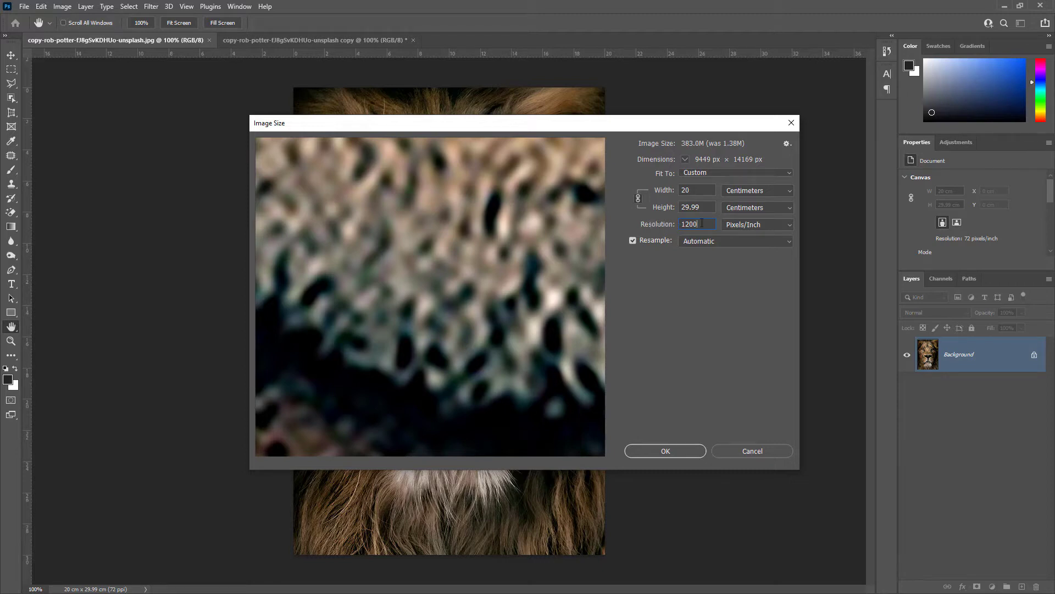
{"action": "left_click", "coordinate": [656, 225]}
{"action": "type", "text": "450"}
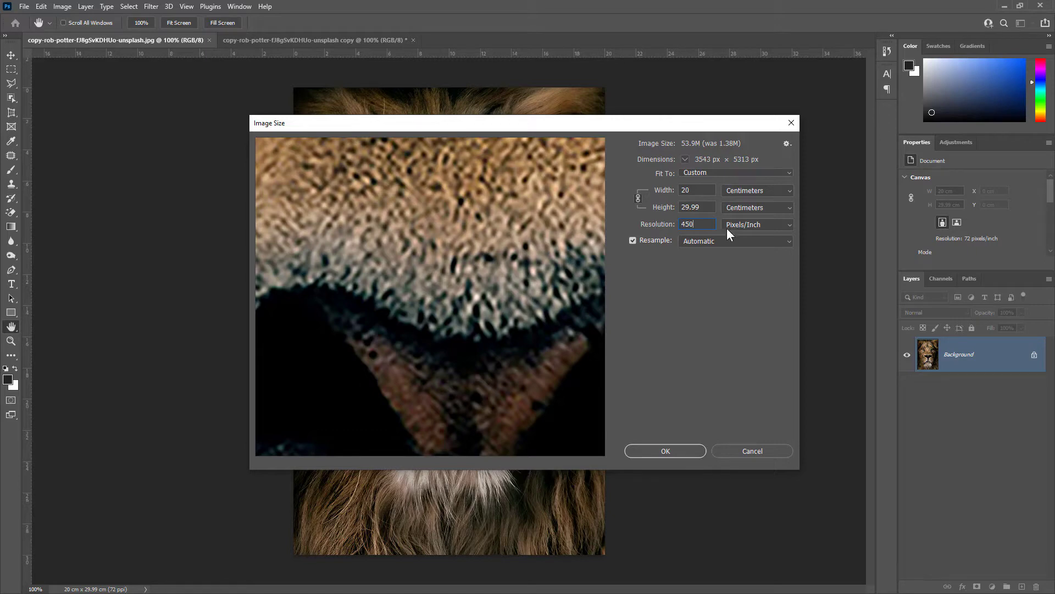
{"action": "left_click_drag", "start_coordinate": [713, 227], "coordinate": [616, 227]}
{"action": "type", "text": "600"}
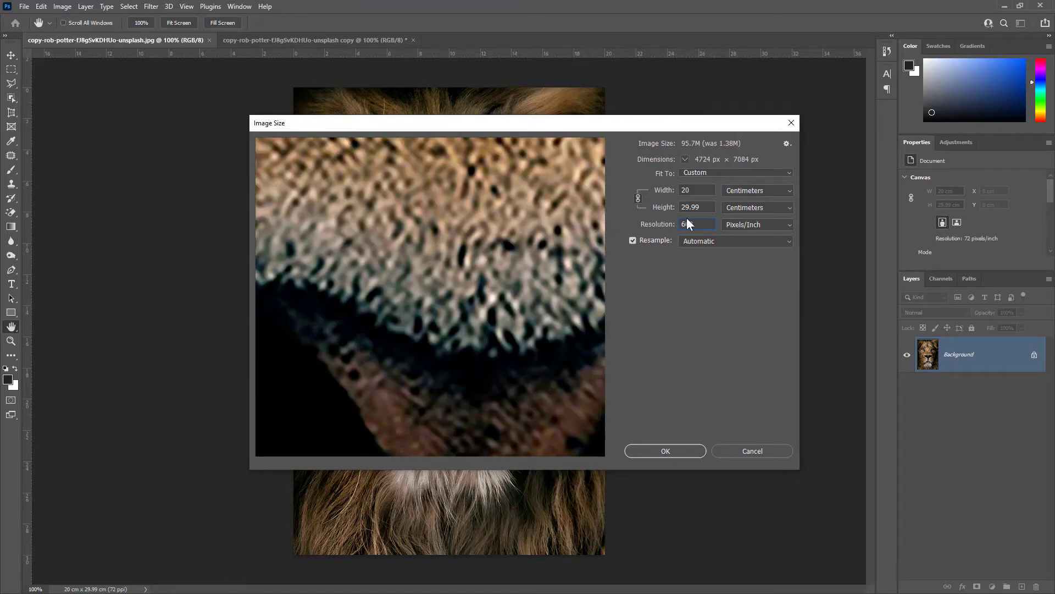
{"action": "left_click_drag", "start_coordinate": [701, 222], "coordinate": [627, 215]}
{"action": "type", "text": "800"}
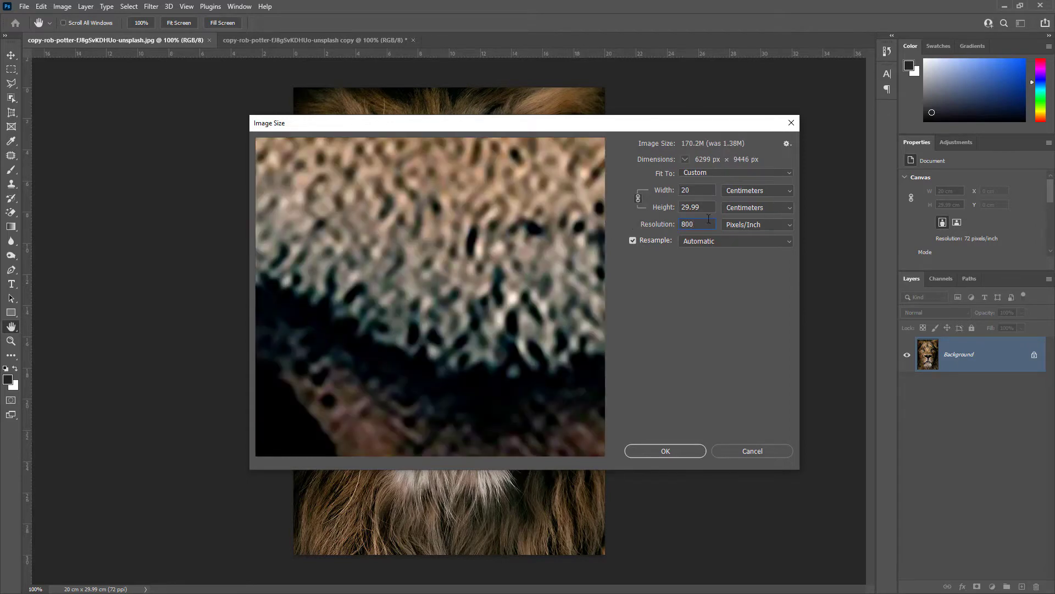
{"action": "left_click_drag", "start_coordinate": [708, 219], "coordinate": [637, 230]}
{"action": "type", "text": "1200"}
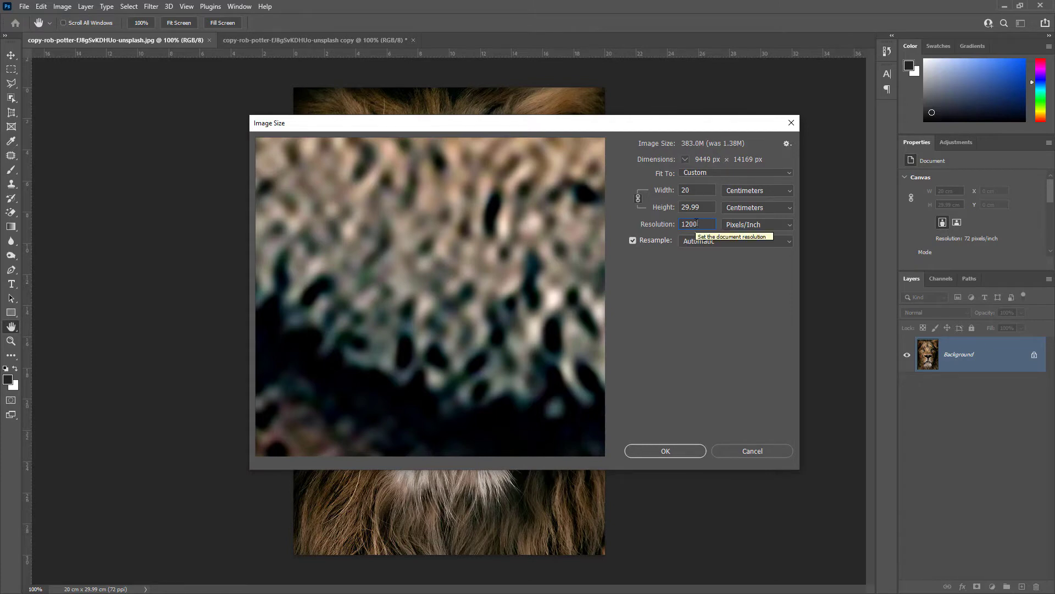
{"action": "left_click", "coordinate": [665, 450]}
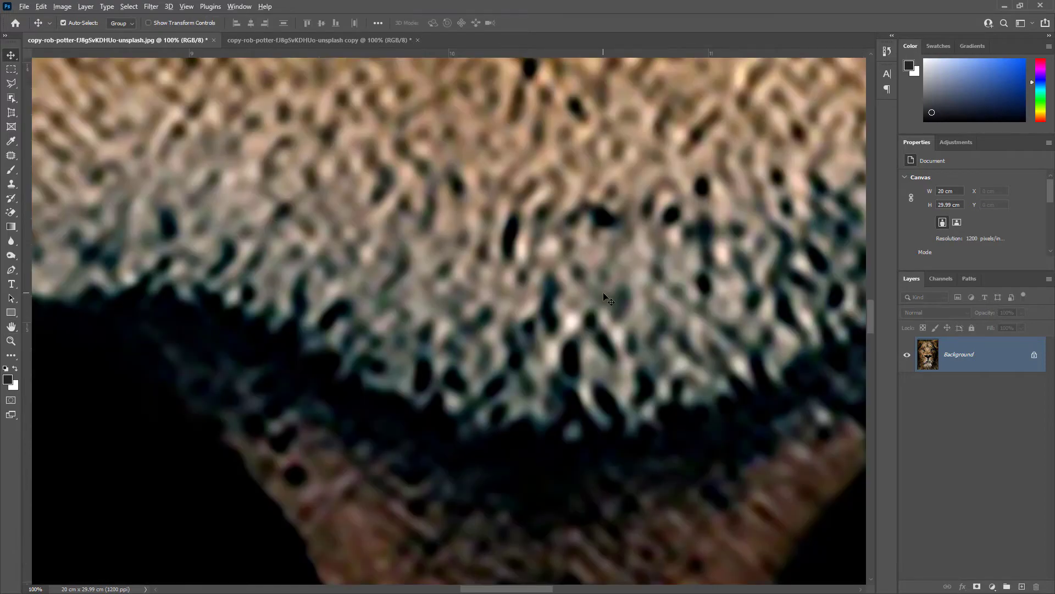
- Zoom out and switch the 1200 ppi lion to Grayscale mode, discarding colour
{"action": "scroll", "coordinate": [603, 293], "scroll_direction": "down", "scroll_amount": 10}
{"action": "scroll", "coordinate": [604, 296], "scroll_direction": "down", "scroll_amount": 3}
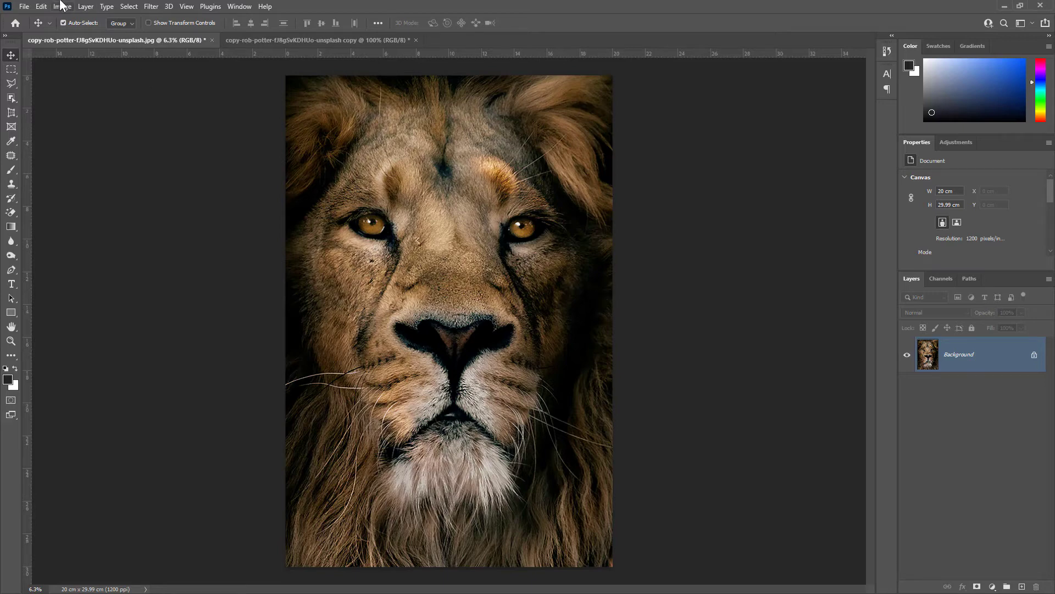
{"action": "left_click", "coordinate": [61, 6]}
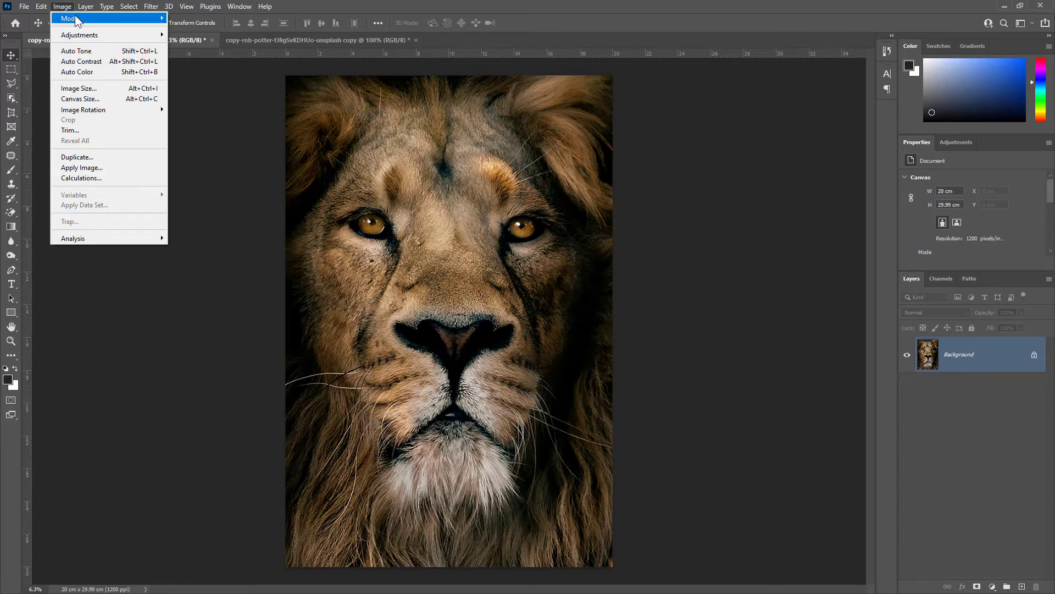
{"action": "mouse_move", "coordinate": [77, 18]}
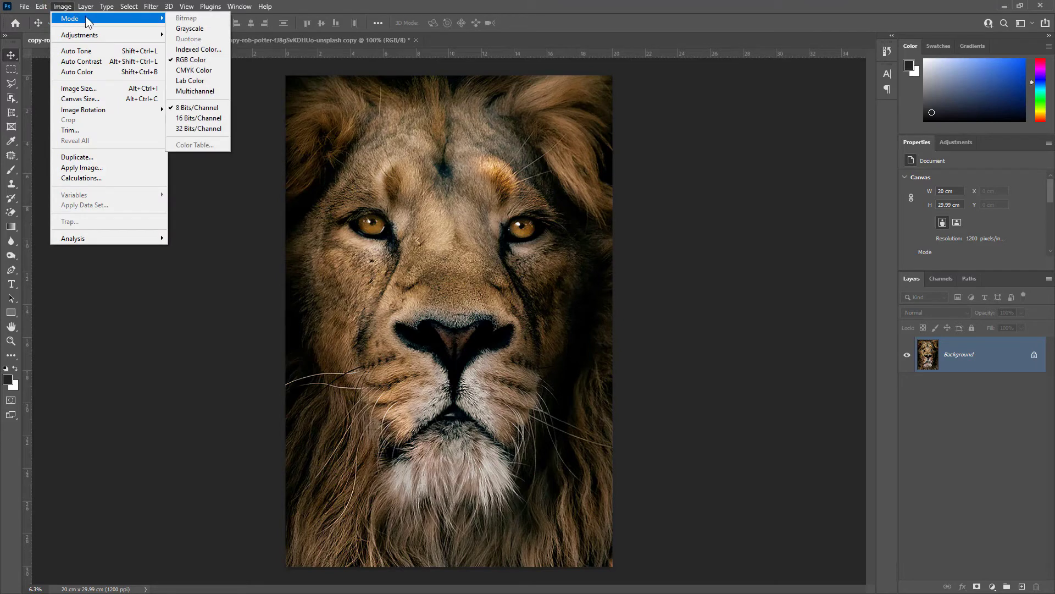
{"action": "left_click", "coordinate": [187, 29]}
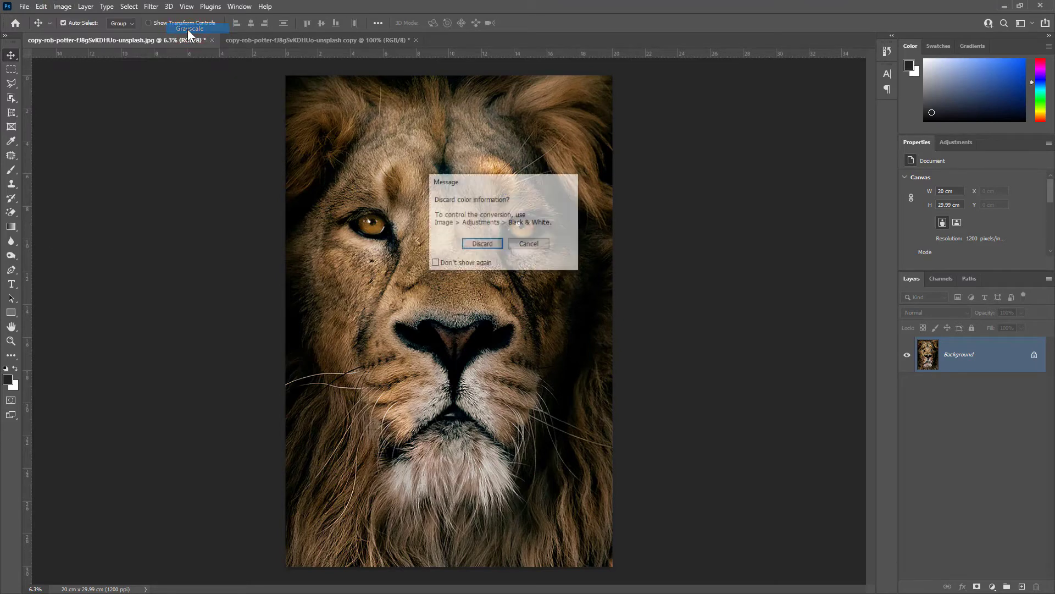
{"action": "left_click", "coordinate": [476, 243]}
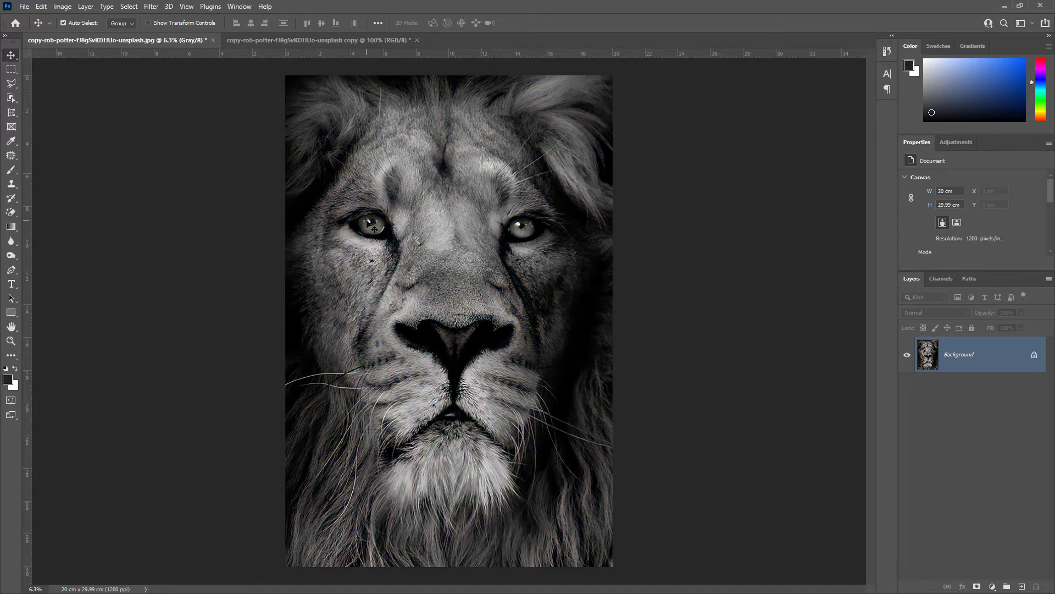
- Start a Bitmap mode conversion using the Halftone Screen method
{"action": "left_click", "coordinate": [62, 6]}
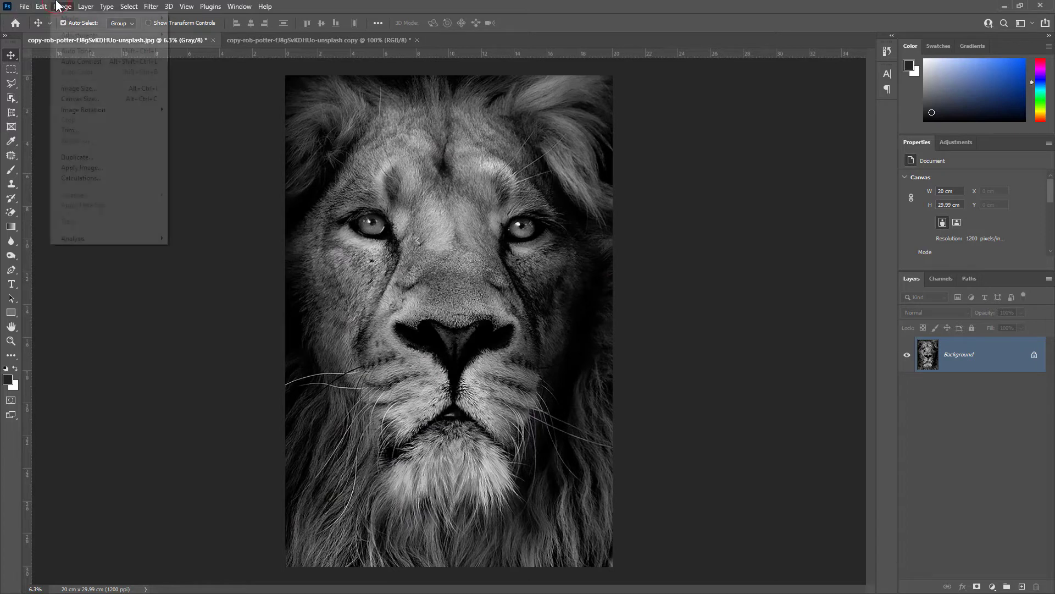
{"action": "mouse_move", "coordinate": [78, 19]}
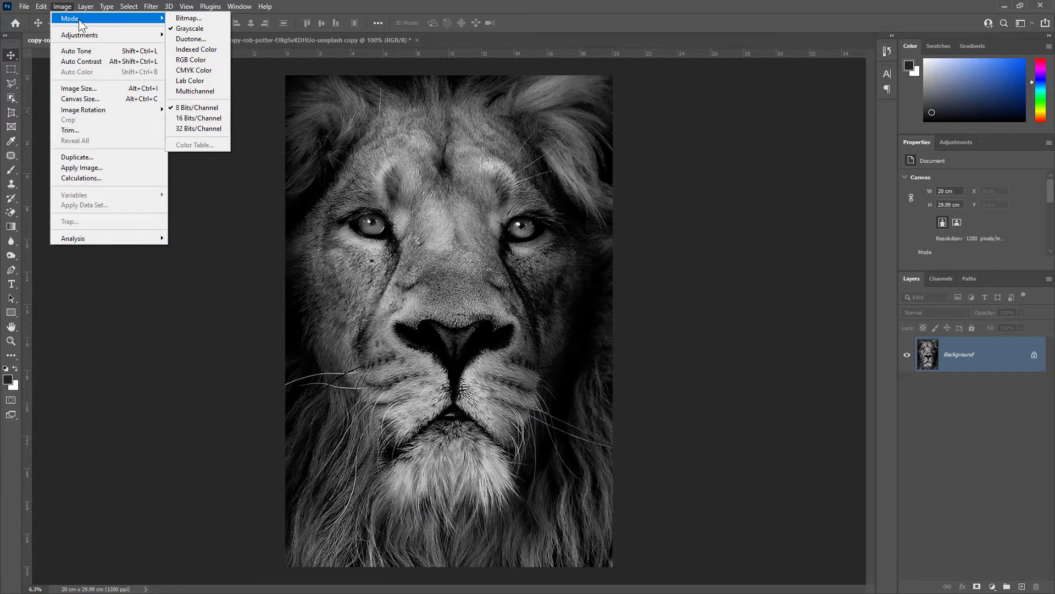
{"action": "left_click", "coordinate": [186, 18]}
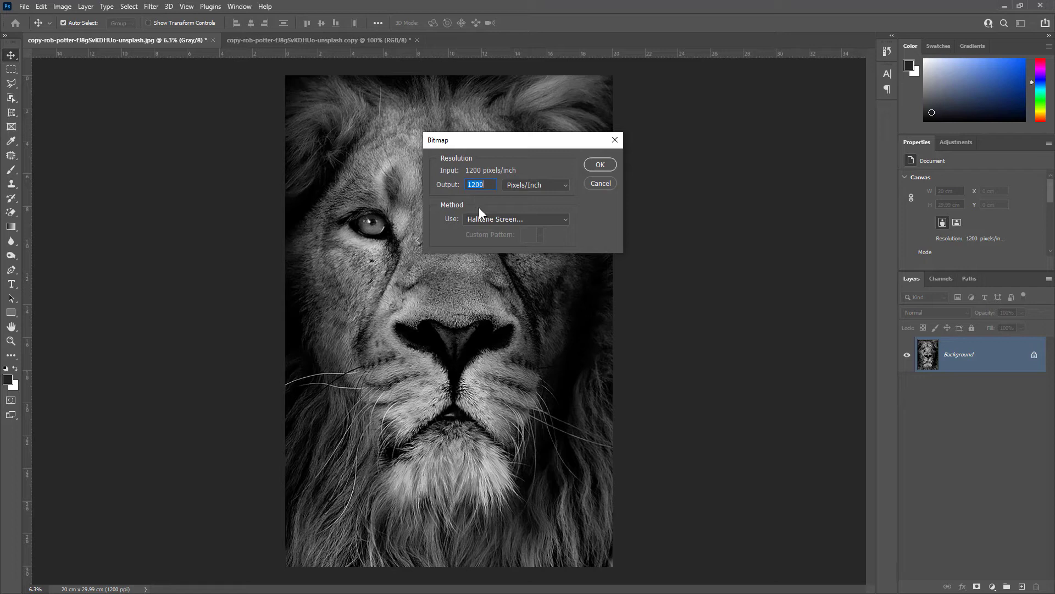
{"action": "left_click", "coordinate": [482, 218]}
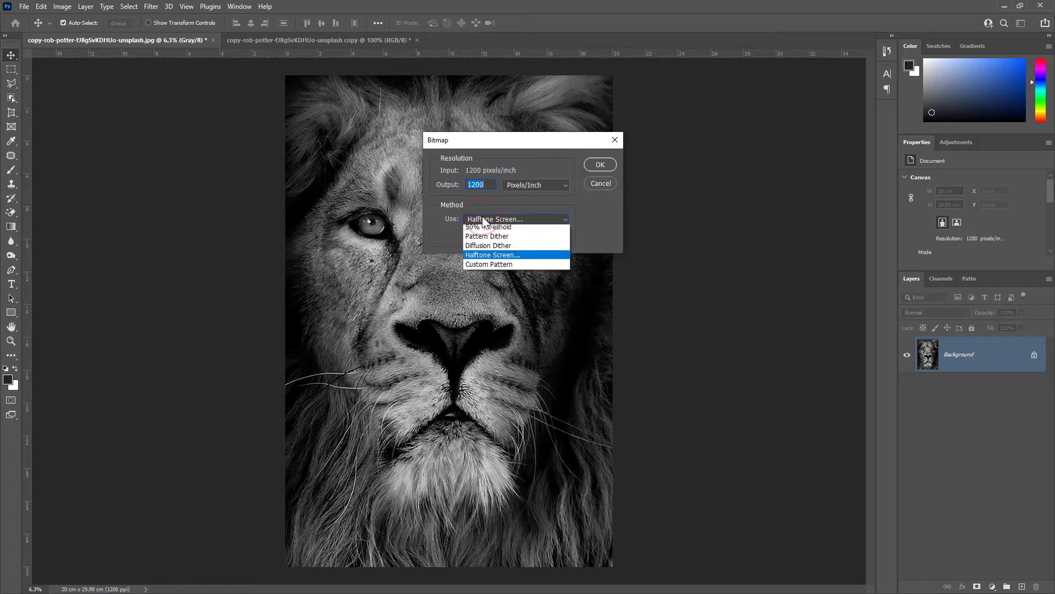
{"action": "left_click", "coordinate": [482, 256]}
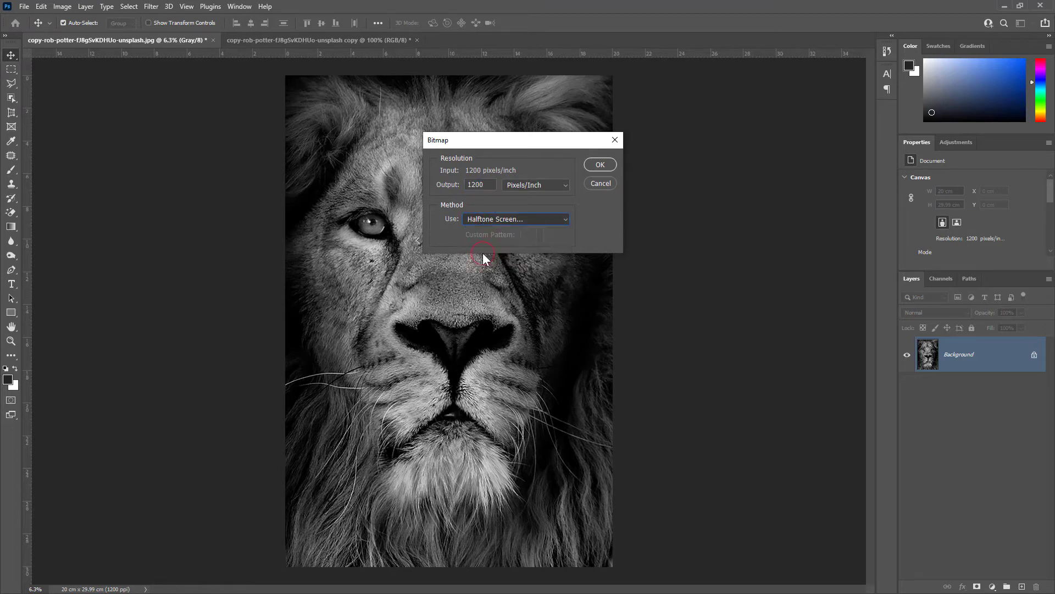
{"action": "left_click", "coordinate": [593, 165]}
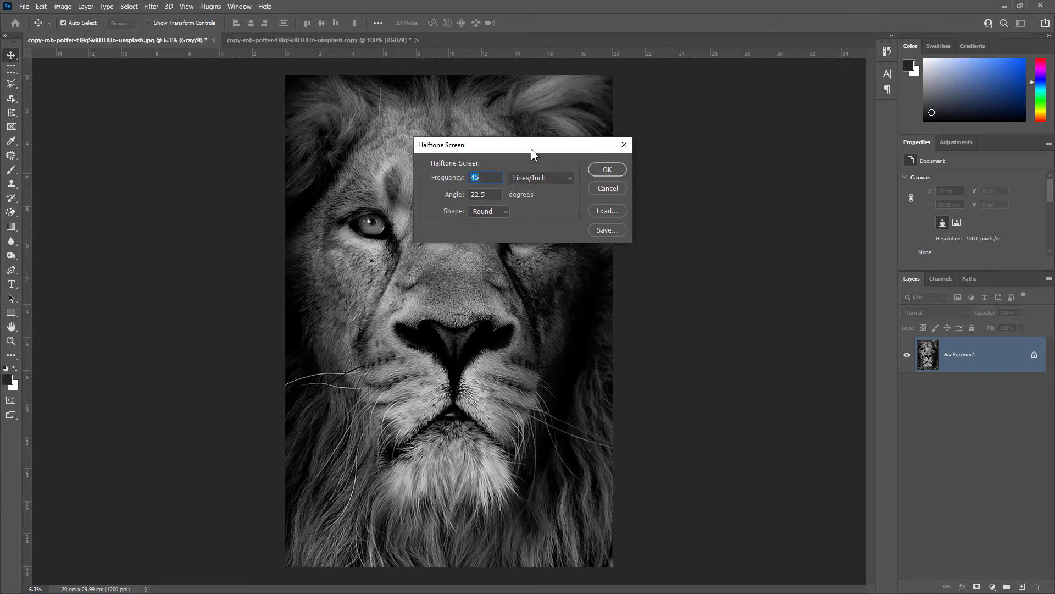
- Apply a Round halftone at 45 lines/inch and 22.5°, then zoom in to inspect
{"action": "left_click", "coordinate": [491, 194]}
{"action": "left_click", "coordinate": [490, 211]}
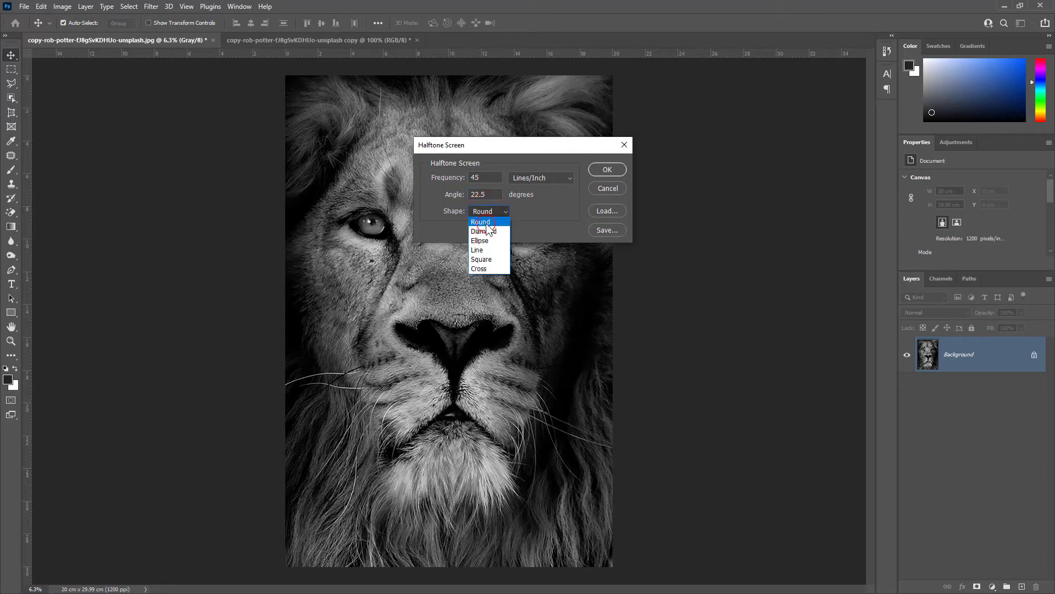
{"action": "left_click", "coordinate": [487, 223]}
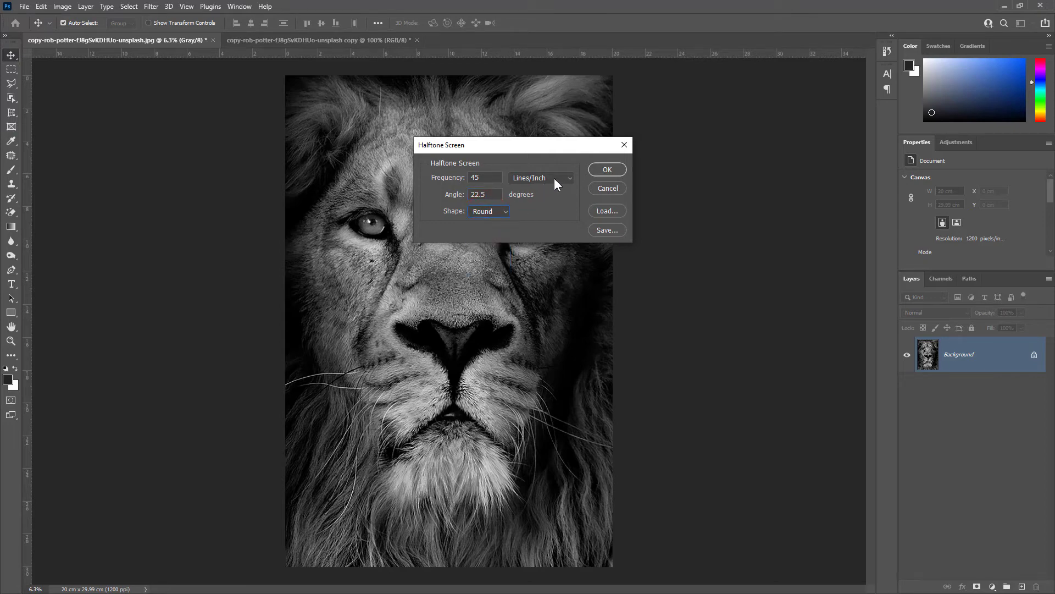
{"action": "left_click", "coordinate": [603, 170]}
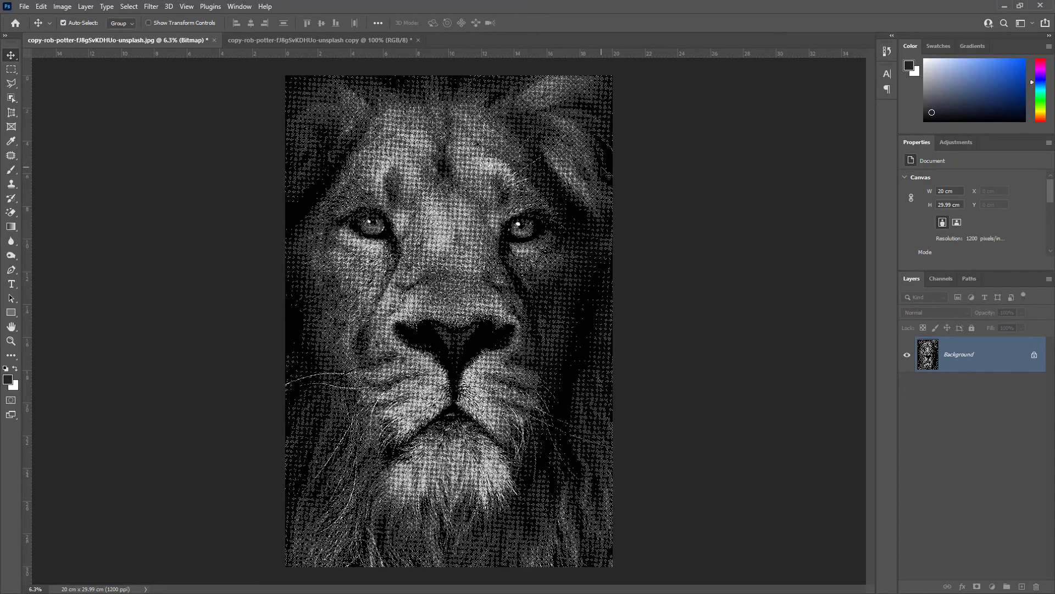
{"action": "scroll", "coordinate": [483, 267], "scroll_direction": "up", "scroll_amount": 5}
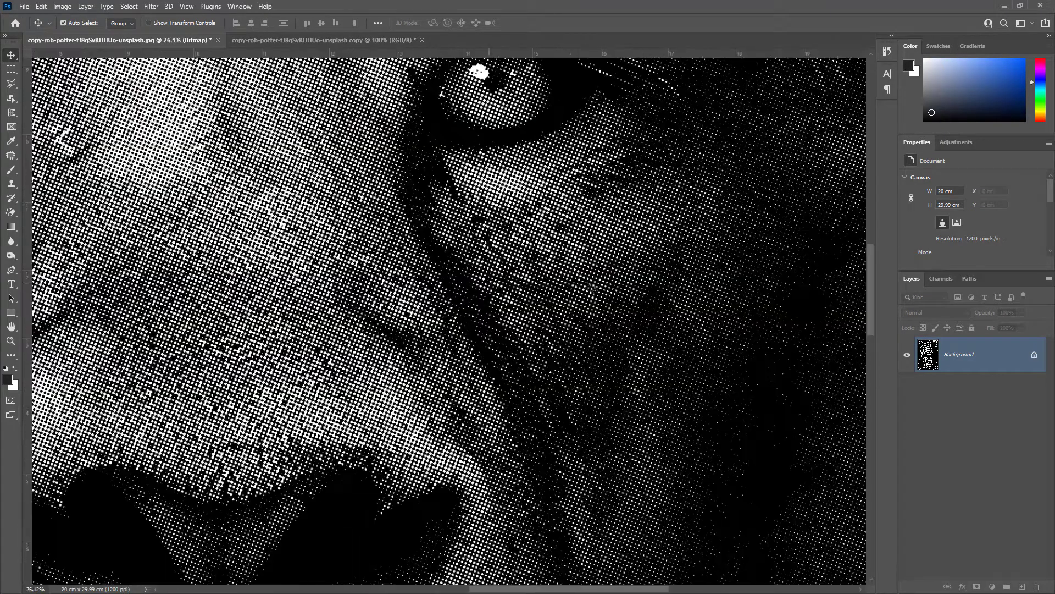
{"action": "scroll", "coordinate": [575, 208], "scroll_direction": "up", "scroll_amount": 3}
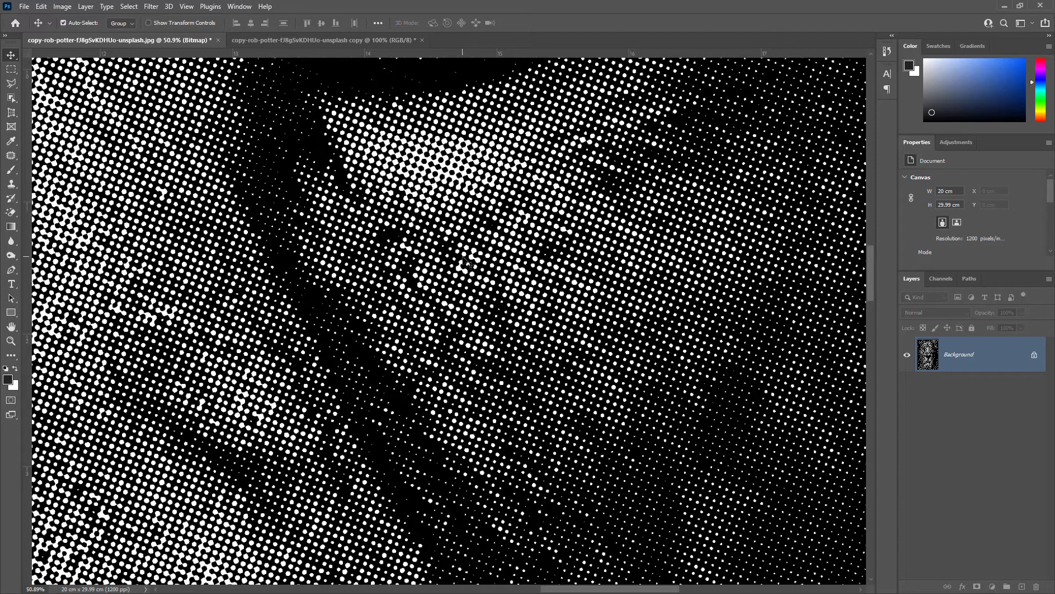
- Resample the colour lion copy to 300 pixels/inch and fit it in the window
{"action": "left_click", "coordinate": [284, 39]}
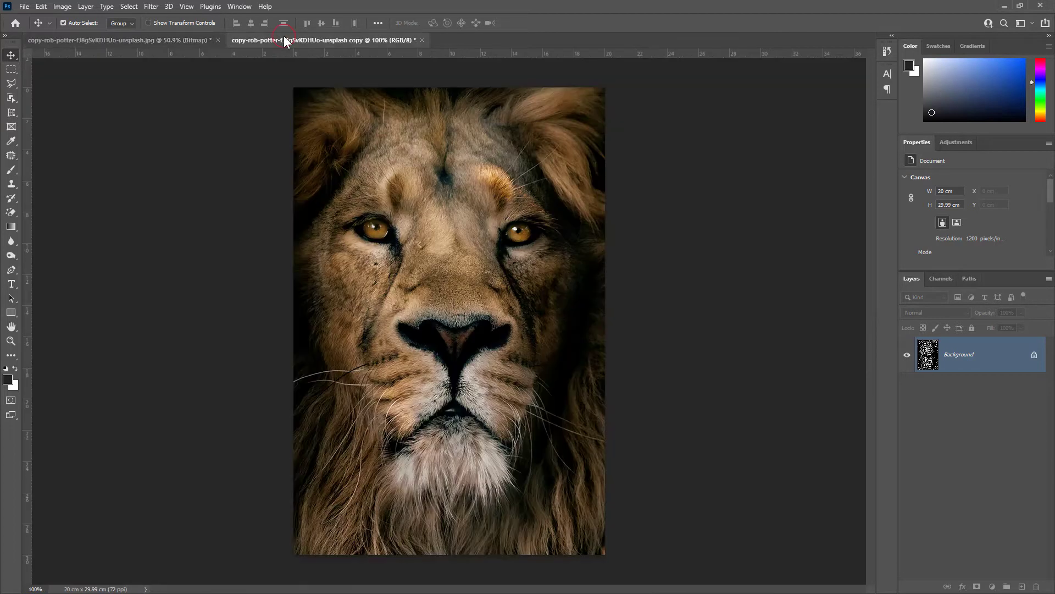
{"action": "left_click", "coordinate": [62, 7]}
{"action": "left_click", "coordinate": [81, 88]}
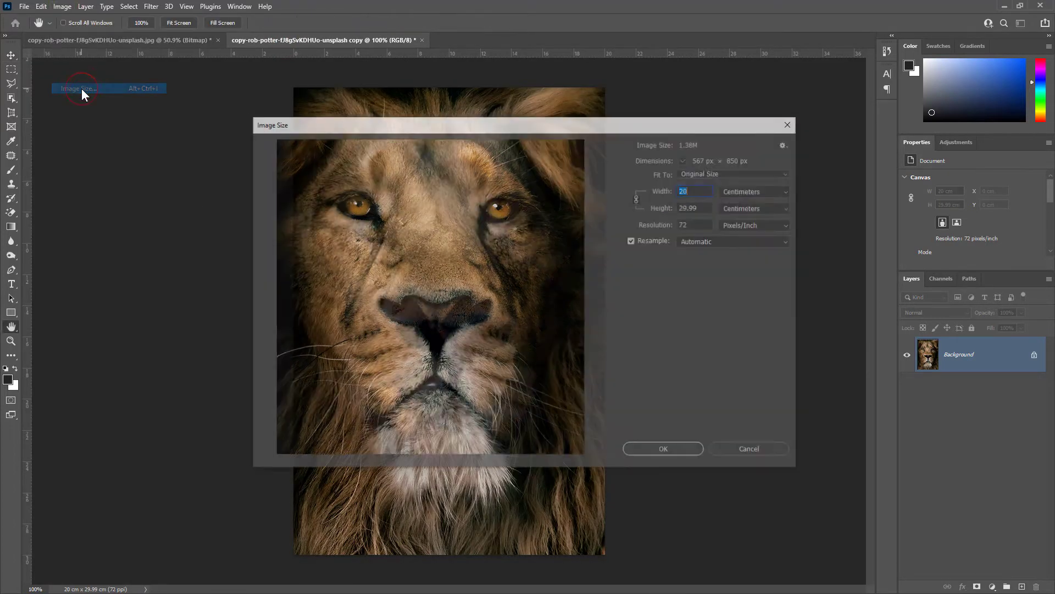
{"action": "left_click", "coordinate": [651, 229]}
{"action": "type", "text": "300"}
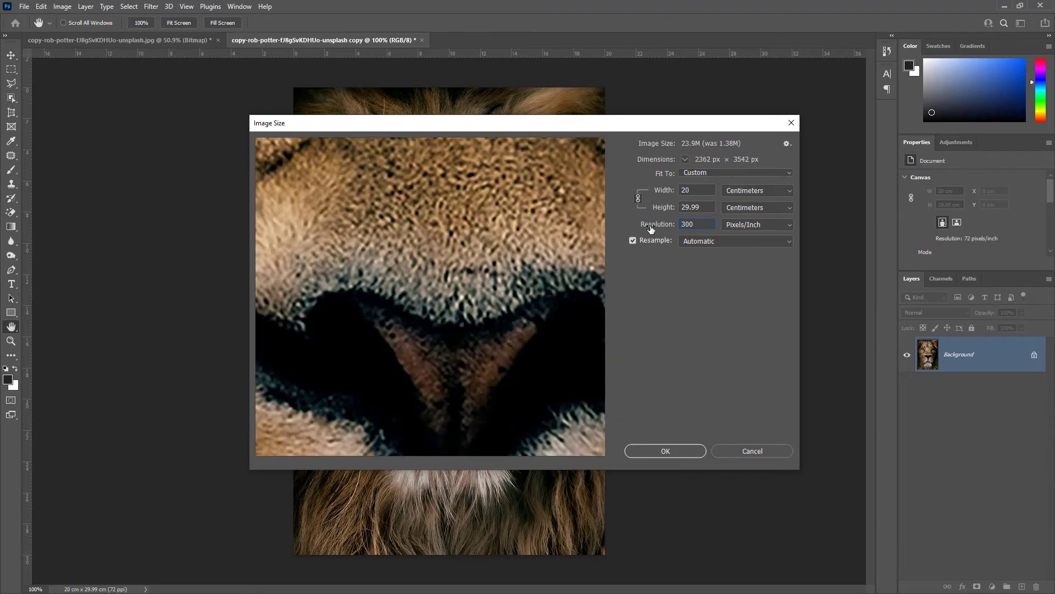
{"action": "left_click", "coordinate": [678, 453]}
{"action": "key", "text": "v"}
{"action": "key", "text": "ctrl+0"}
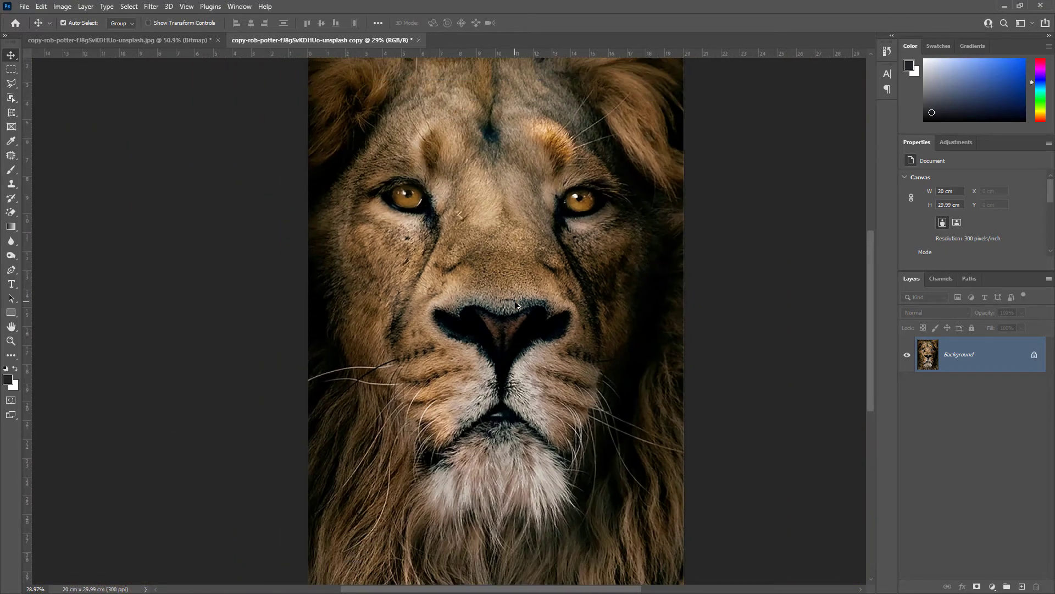
- Convert the 300 ppi copy to Grayscale, discarding its colour
{"action": "left_click", "coordinate": [62, 7]}
{"action": "mouse_move", "coordinate": [78, 18]}
{"action": "left_click", "coordinate": [187, 27]}
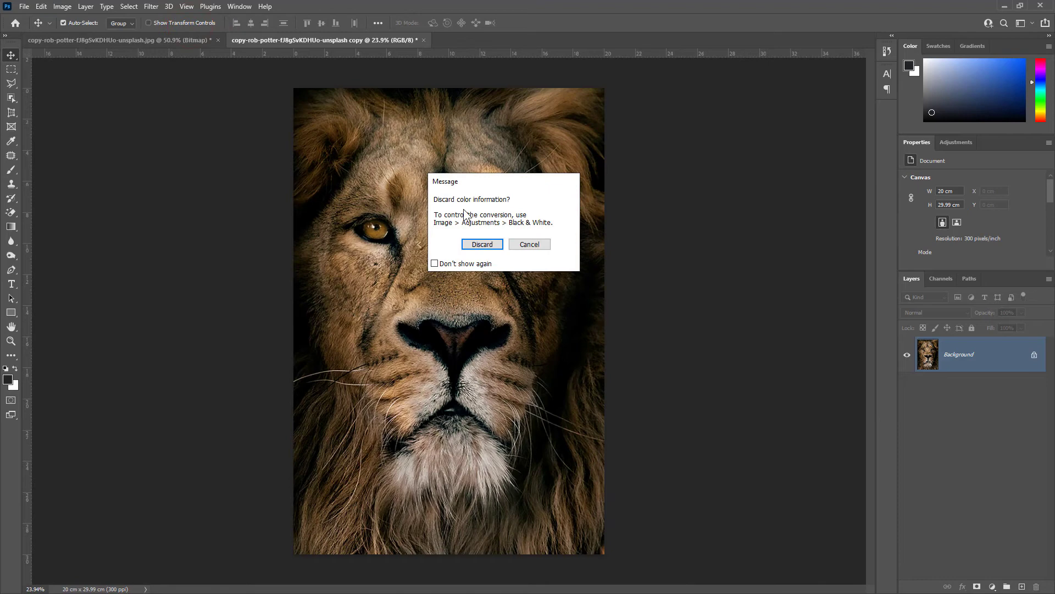
{"action": "left_click", "coordinate": [481, 243]}
- Convert the copy to a 300 ppi round-dot halftone Bitmap and zoom in
{"action": "left_click", "coordinate": [62, 7]}
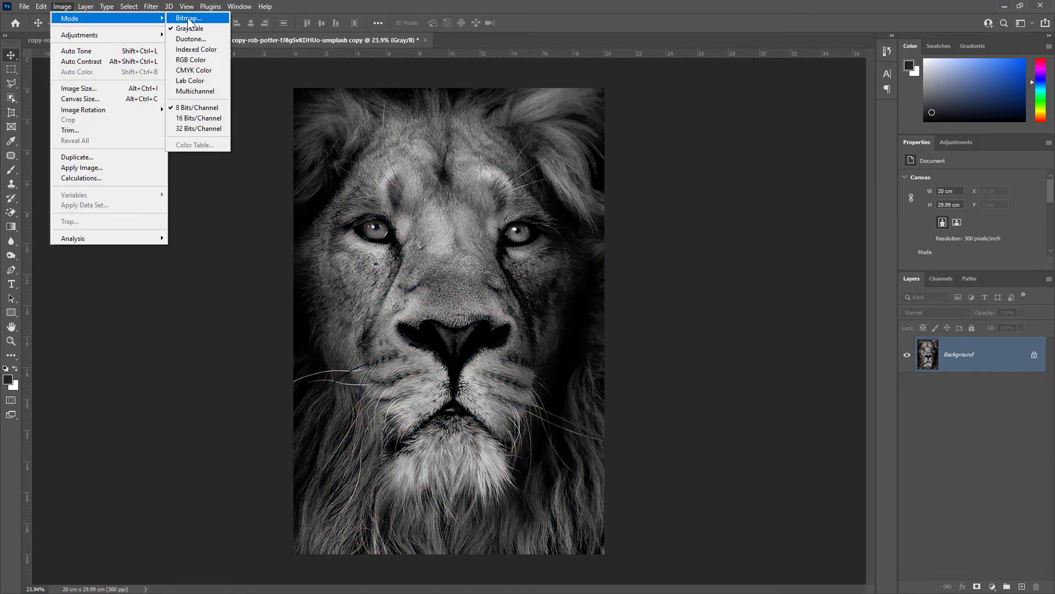
{"action": "left_click", "coordinate": [187, 17]}
{"action": "left_click", "coordinate": [599, 165]}
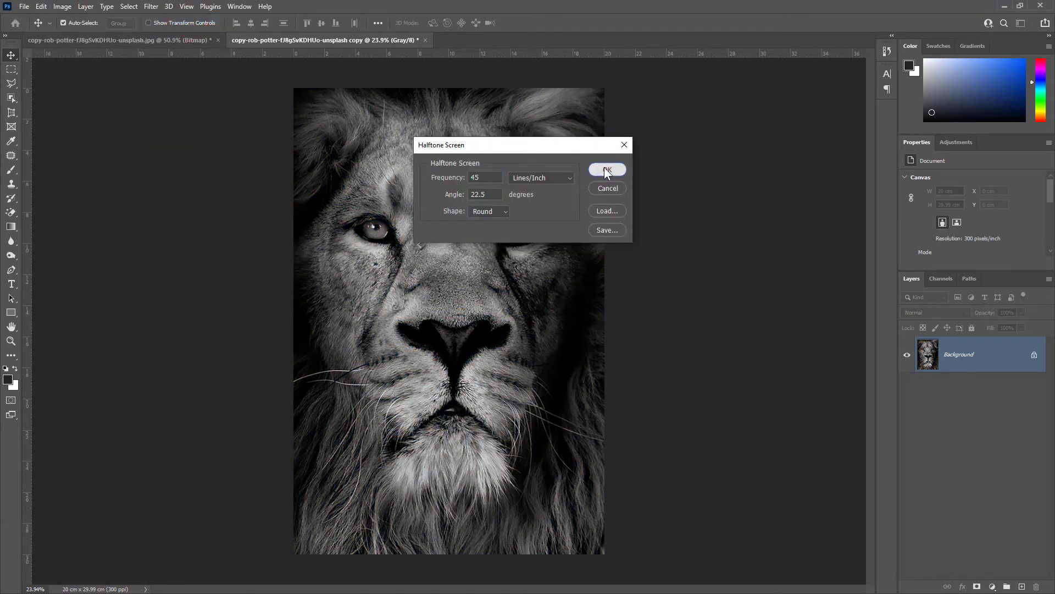
{"action": "left_click", "coordinate": [605, 167]}
{"action": "scroll", "coordinate": [572, 279], "scroll_direction": "up", "scroll_amount": 10}
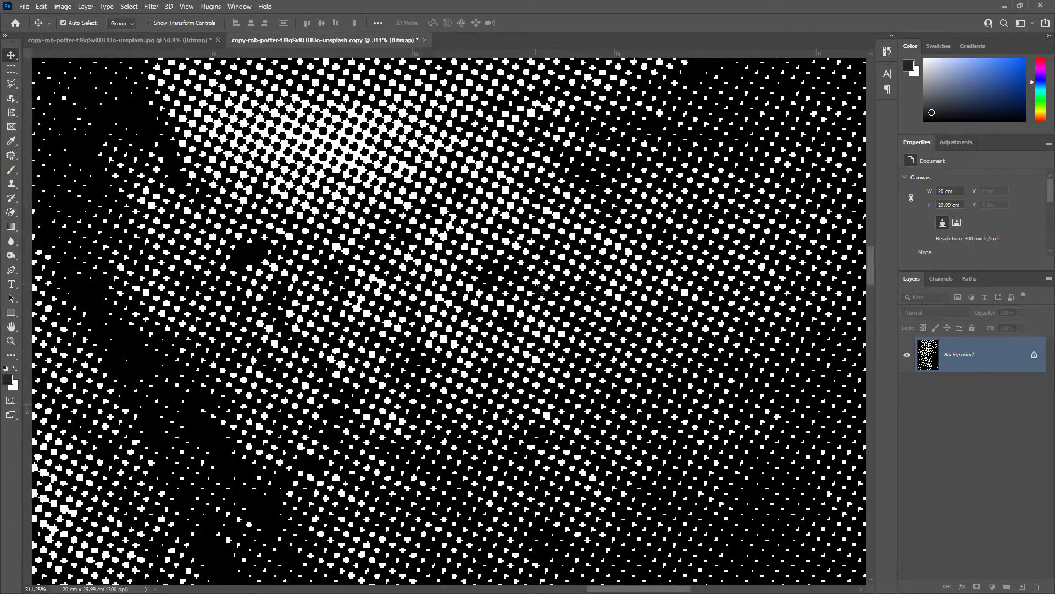
- Tile the 300 and 1200 ppi halftone lions 2-up Vertical and zoom to compare dots
{"action": "left_click", "coordinate": [236, 7]}
{"action": "mouse_move", "coordinate": [264, 21]}
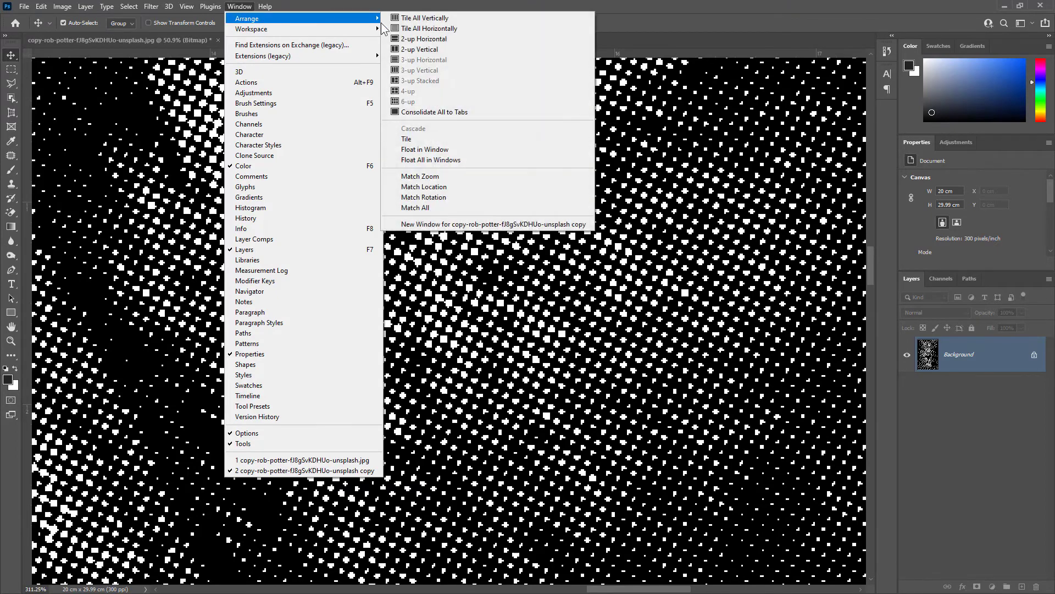
{"action": "left_click", "coordinate": [406, 49]}
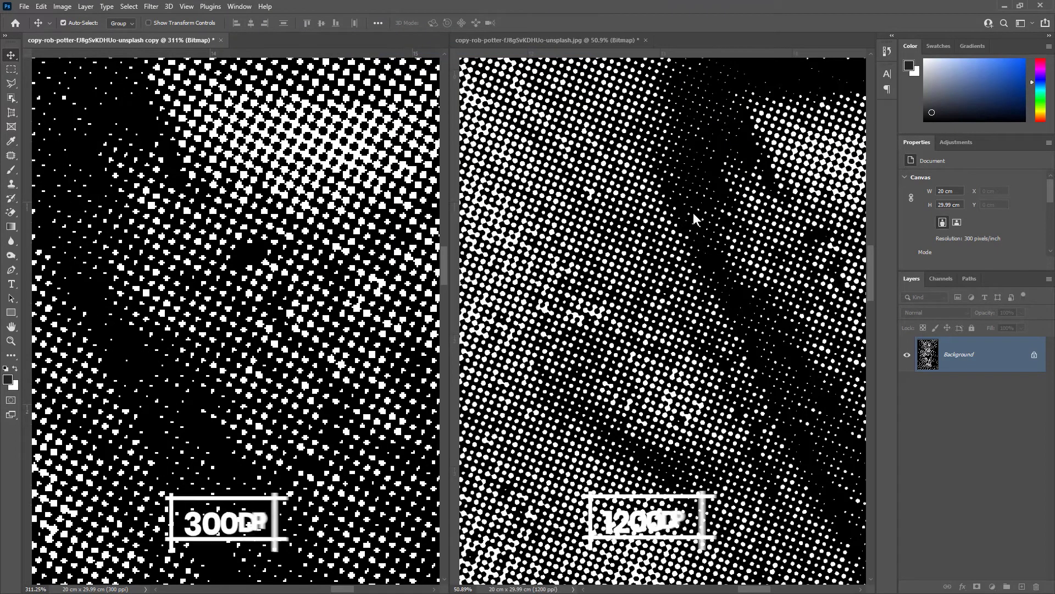
{"action": "scroll", "coordinate": [625, 246], "scroll_direction": "up", "scroll_amount": 2}
{"action": "scroll", "coordinate": [296, 232], "scroll_direction": "up", "scroll_amount": 3}
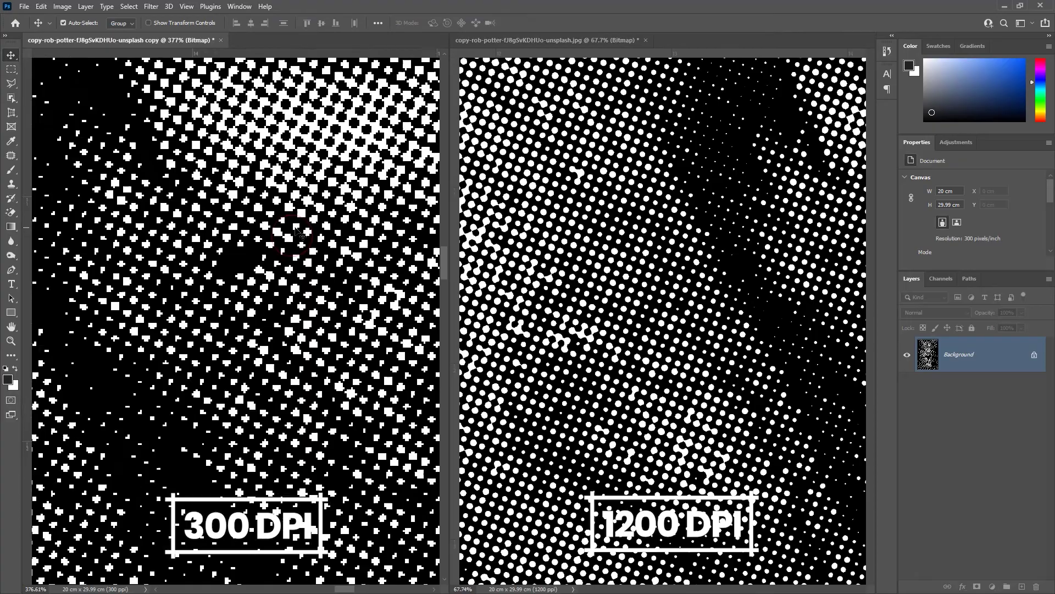
{"action": "scroll", "coordinate": [297, 232], "scroll_direction": "down", "scroll_amount": 2}
{"action": "scroll", "coordinate": [296, 232], "scroll_direction": "down", "scroll_amount": 5}
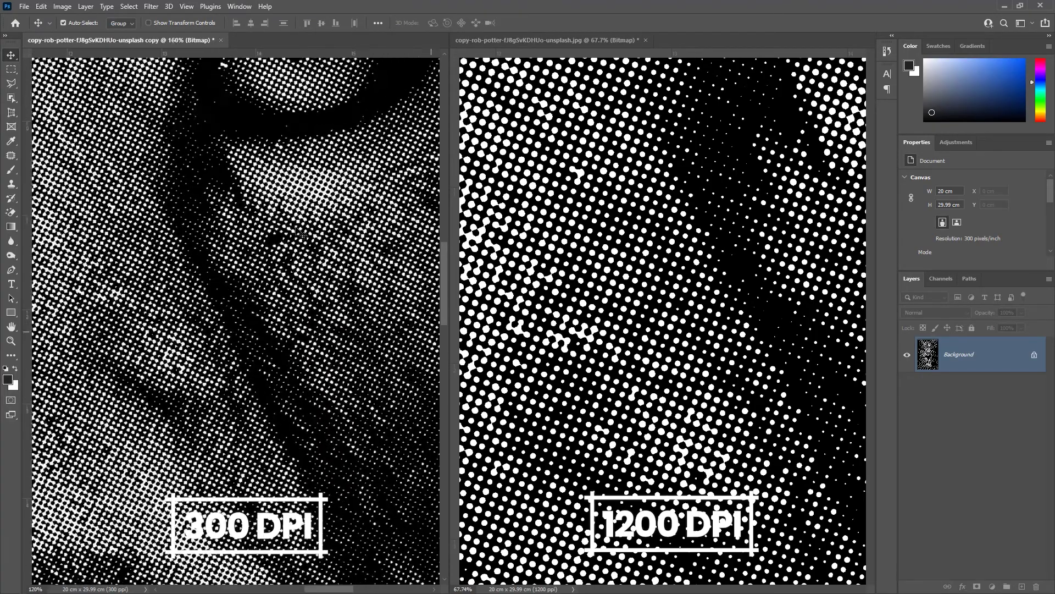
{"action": "scroll", "coordinate": [709, 290], "scroll_direction": "down", "scroll_amount": 4}
{"action": "scroll", "coordinate": [709, 290], "scroll_direction": "up", "scroll_amount": 4}
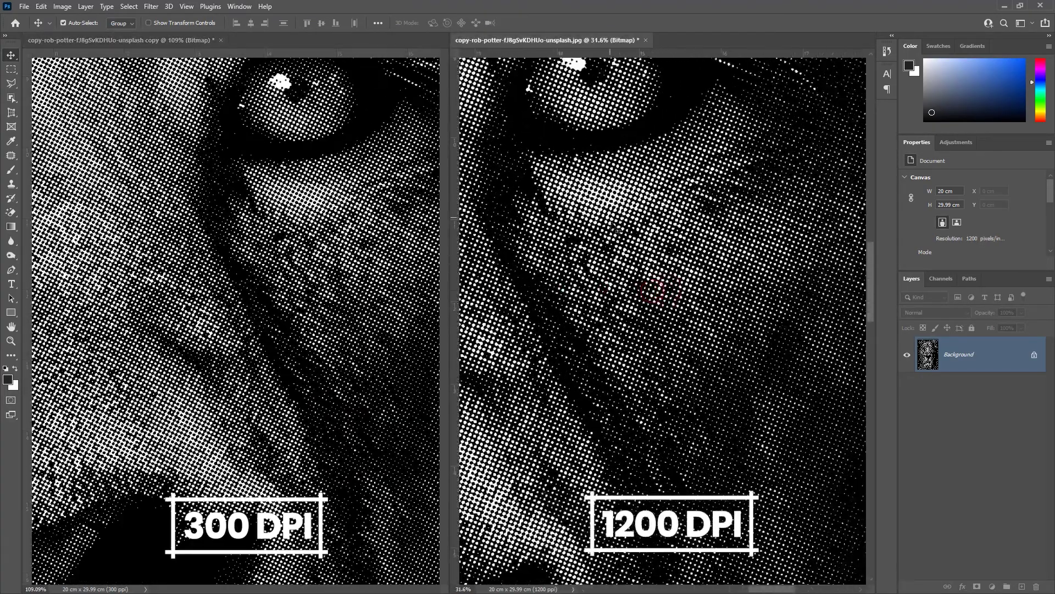
{"action": "scroll", "coordinate": [275, 175], "scroll_direction": "up", "scroll_amount": 3}
{"action": "scroll", "coordinate": [278, 182], "scroll_direction": "up", "scroll_amount": 2}
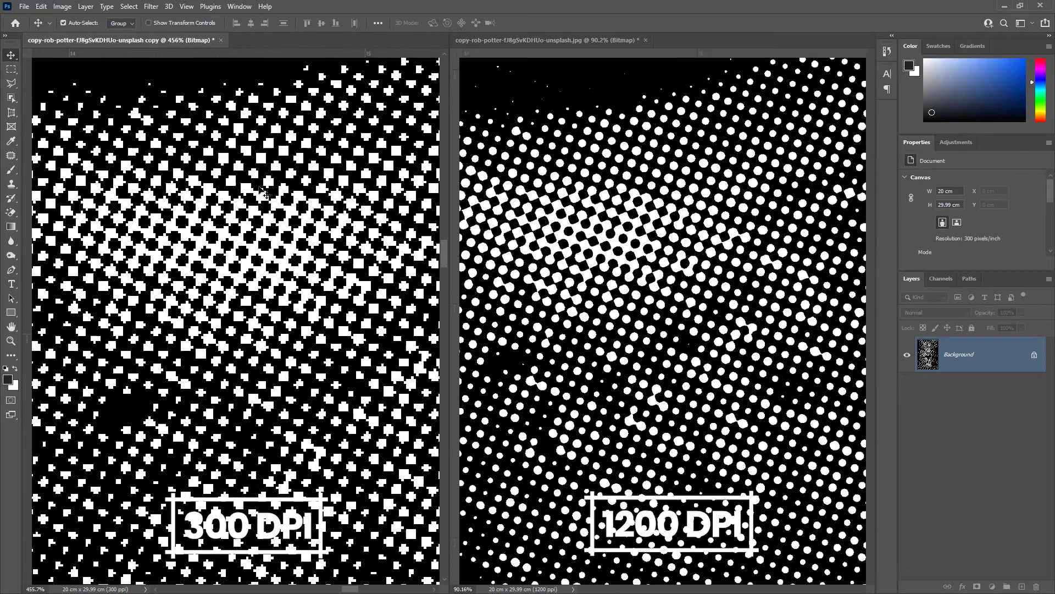